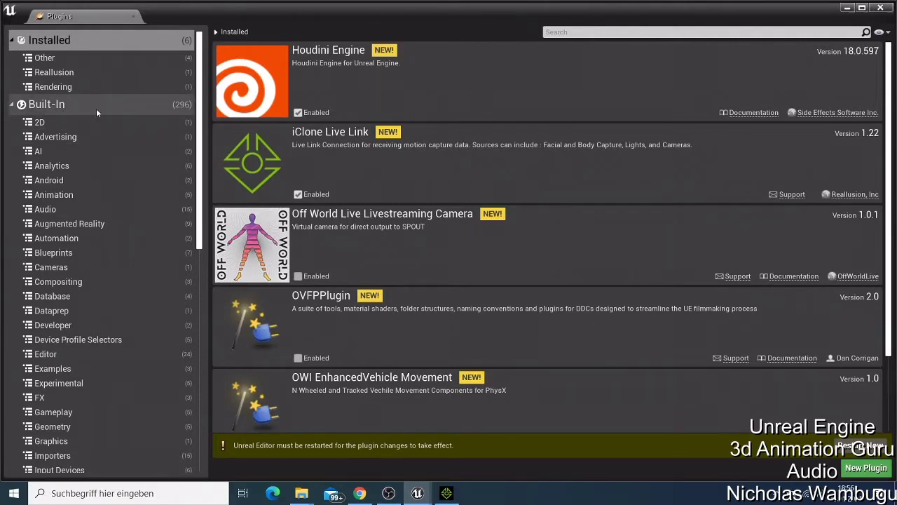
# Step: Tick Enabled for the iClone Live Link plugin in the Plugins list
pyautogui.scroll(-2, 348, 224)
pyautogui.scroll(2, 351, 224)
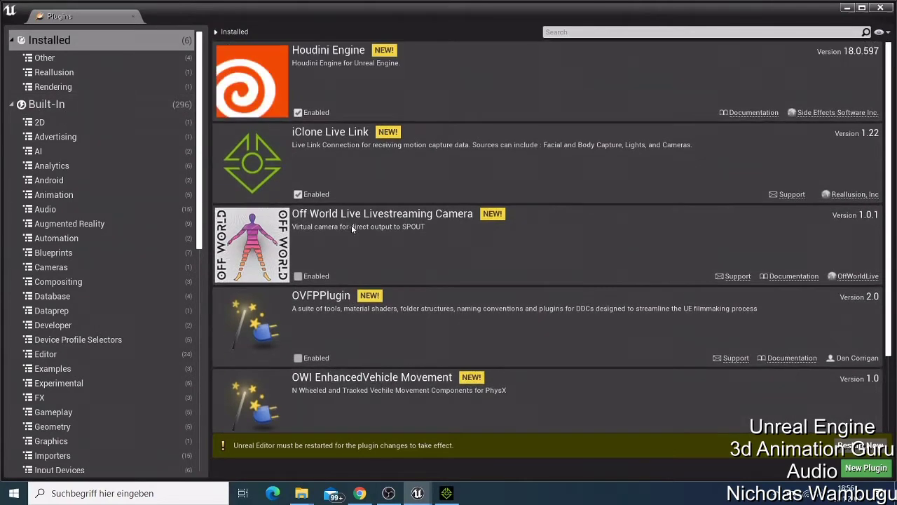
pyautogui.scroll(-2, 351, 235)
pyautogui.scroll(2, 293, 127)
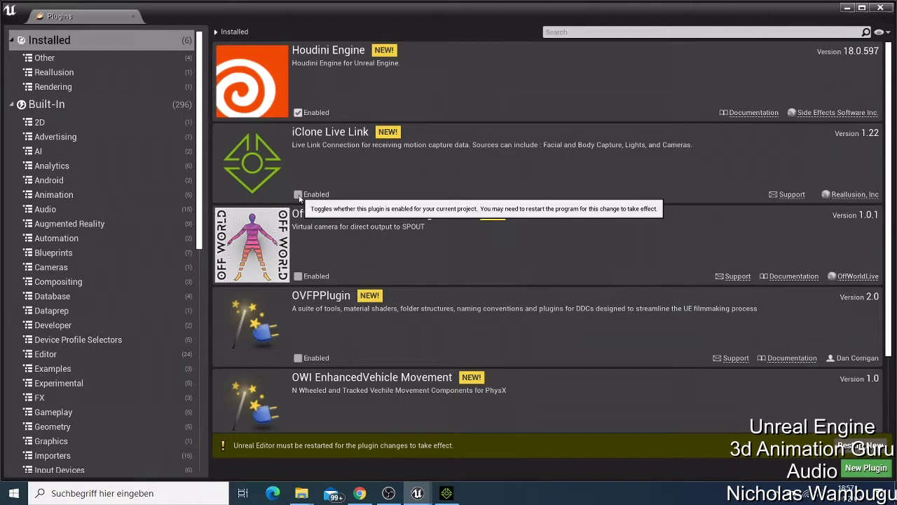
pyautogui.click(299, 196)
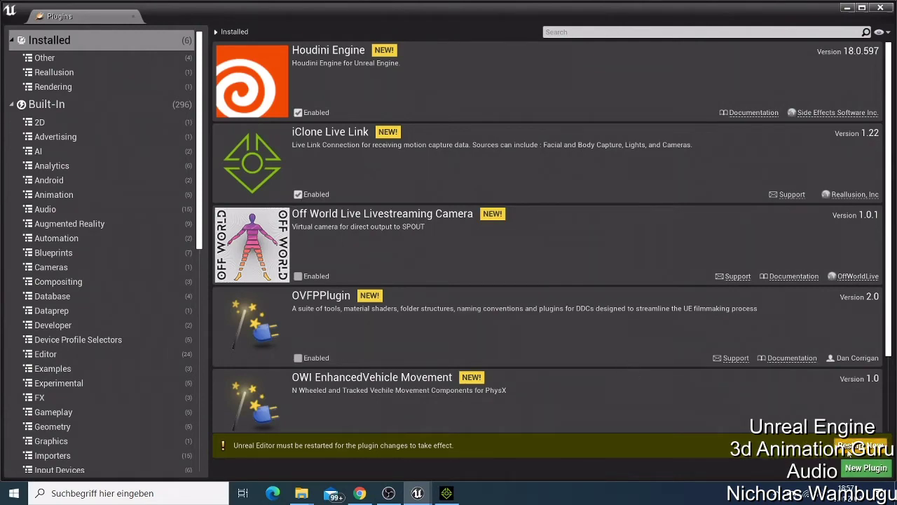
# Step: Minimize the Plugins window, Unreal Editor and iClone 7 to show the desktop
pyautogui.click(849, 7)
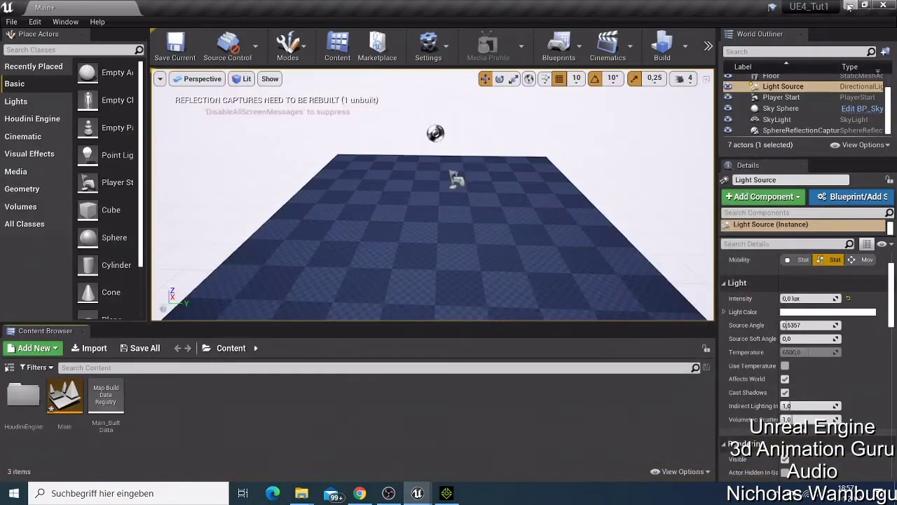
pyautogui.click(850, 6)
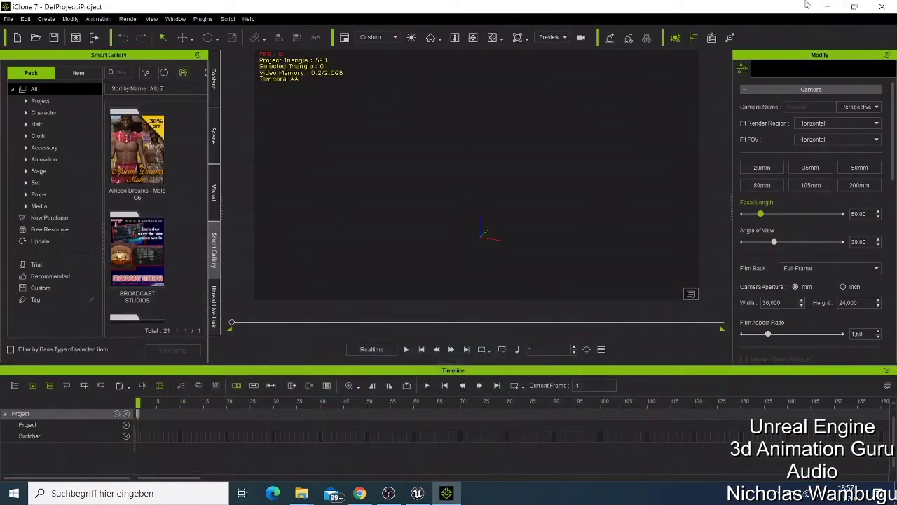
pyautogui.click(827, 7)
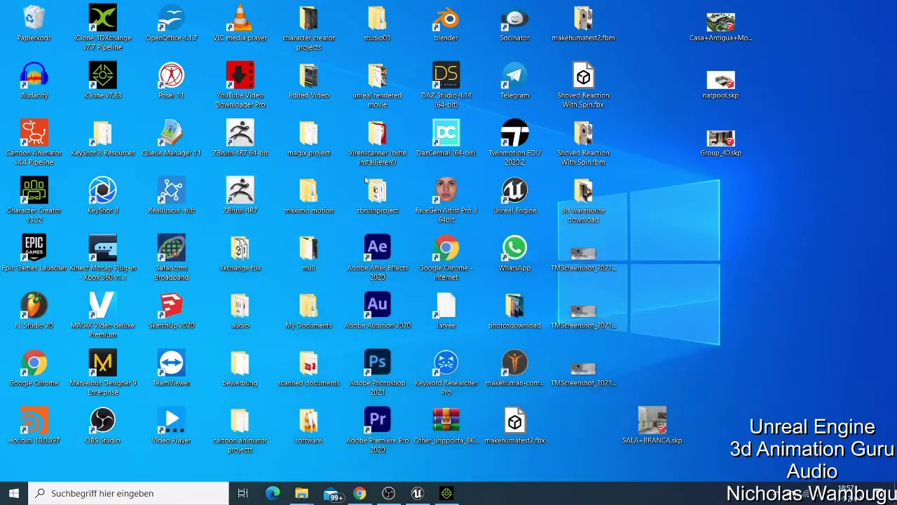
# Step: Launch the Epic Games Launcher on the Marketplace, briefly rechecking the editor's Plugins window
pyautogui.doubleClick(33, 249)
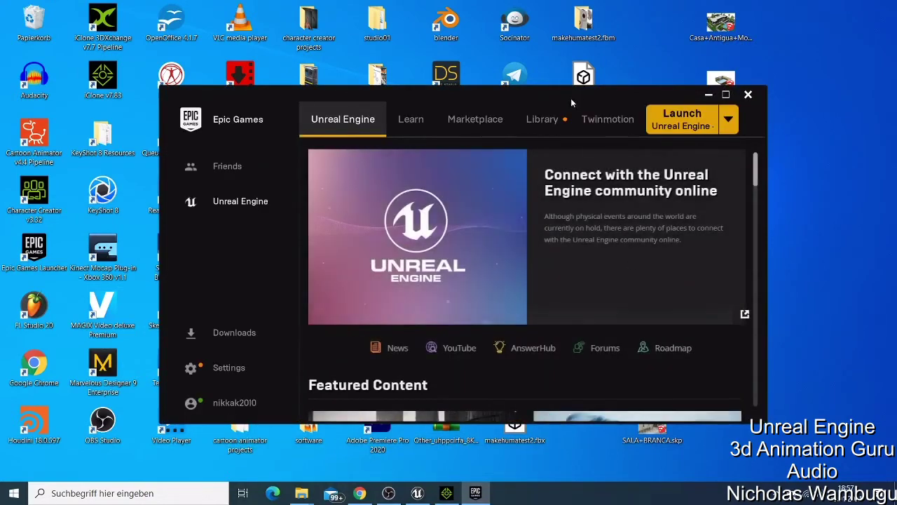
pyautogui.click(542, 119)
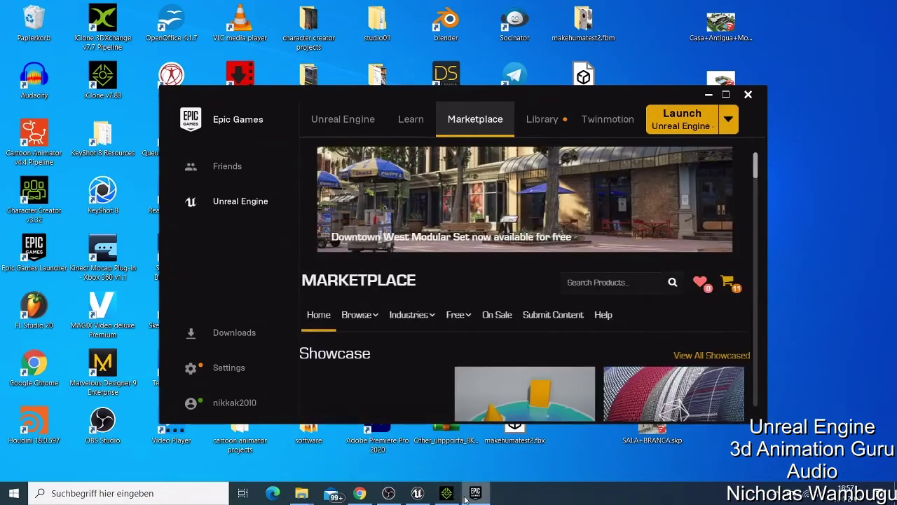
pyautogui.click(418, 494)
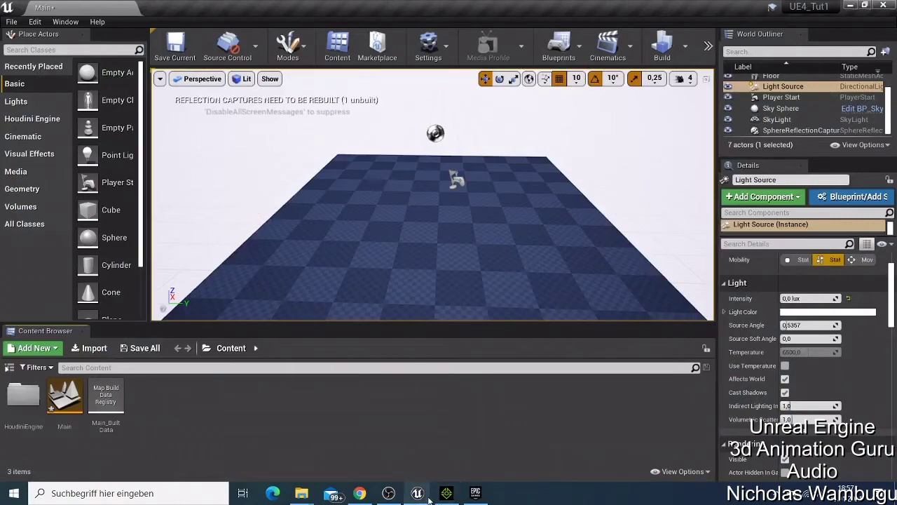
pyautogui.moveTo(419, 494)
pyautogui.click(444, 451)
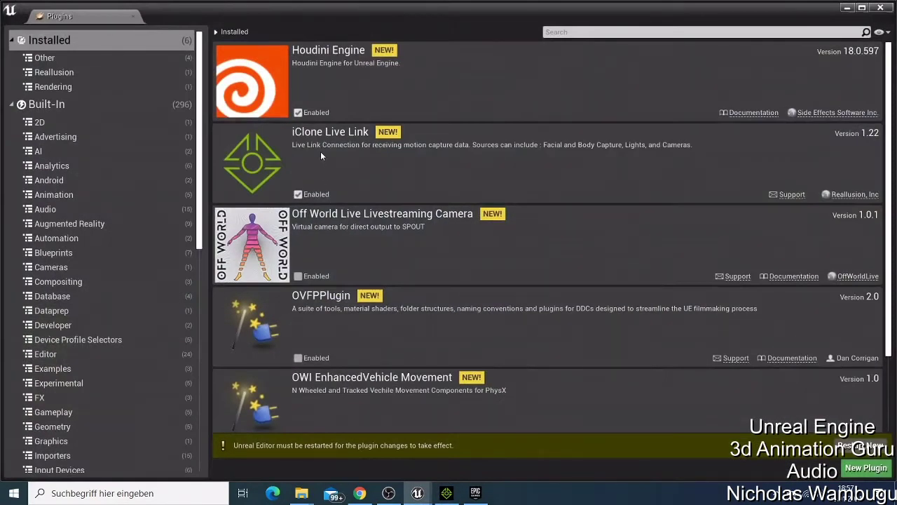
pyautogui.click(848, 7)
pyautogui.click(849, 6)
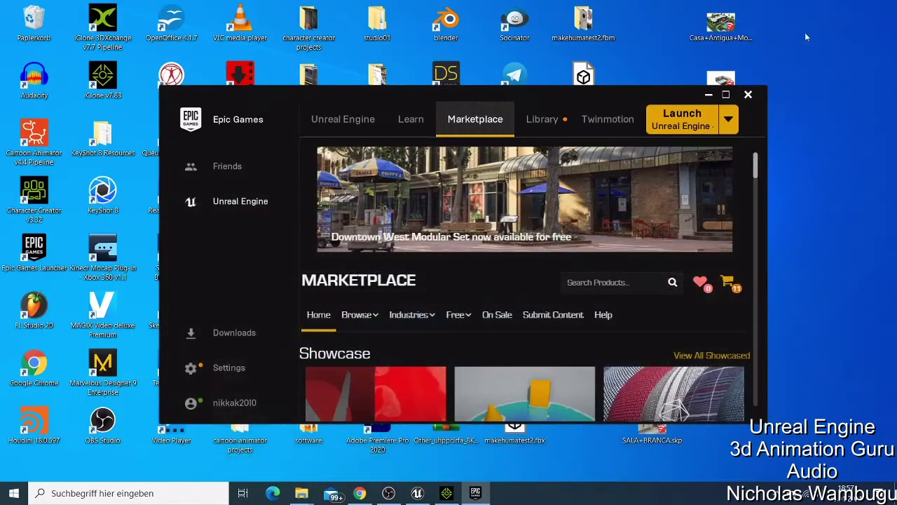
# Step: Search the Marketplace products for 'iclo'
pyautogui.scroll(-5, 669, 224)
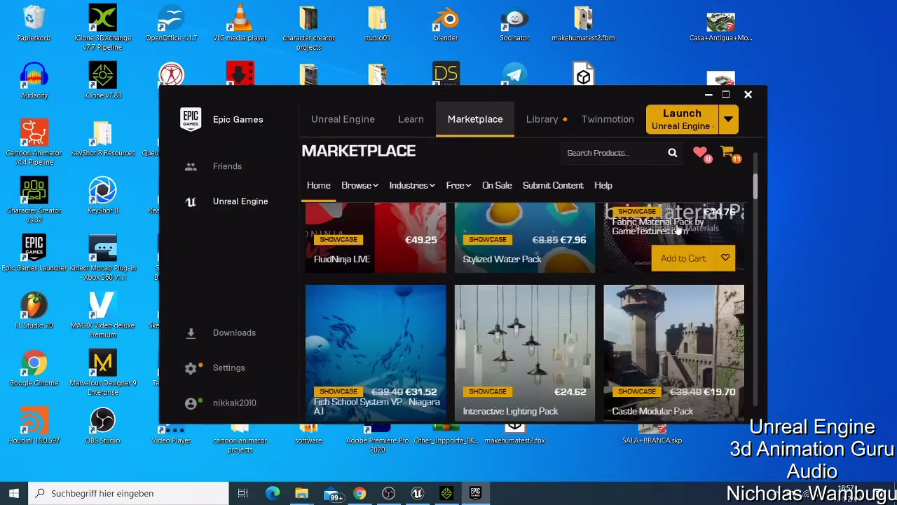
pyautogui.scroll(4, 640, 234)
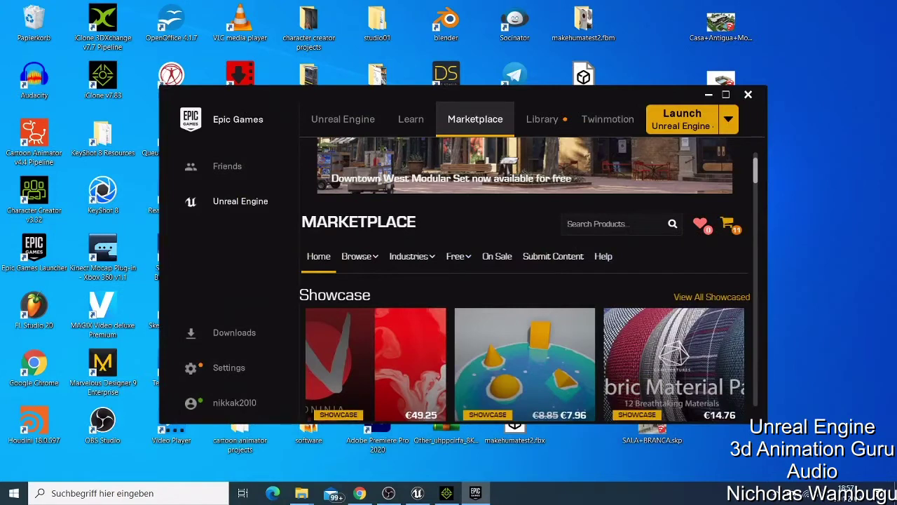
pyautogui.write('iclo')
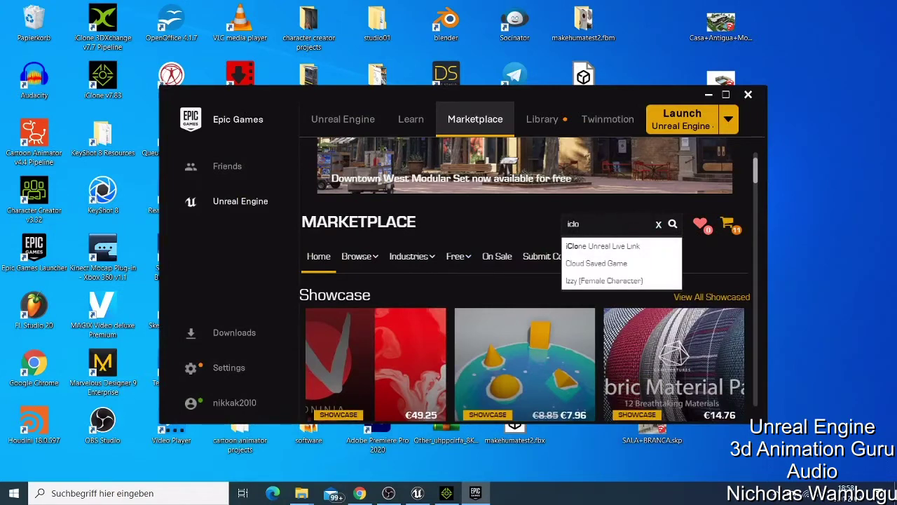
# Step: View the iClone Unreal Live Link page's Install to Engine options, then switch to Library
pyautogui.click(612, 247)
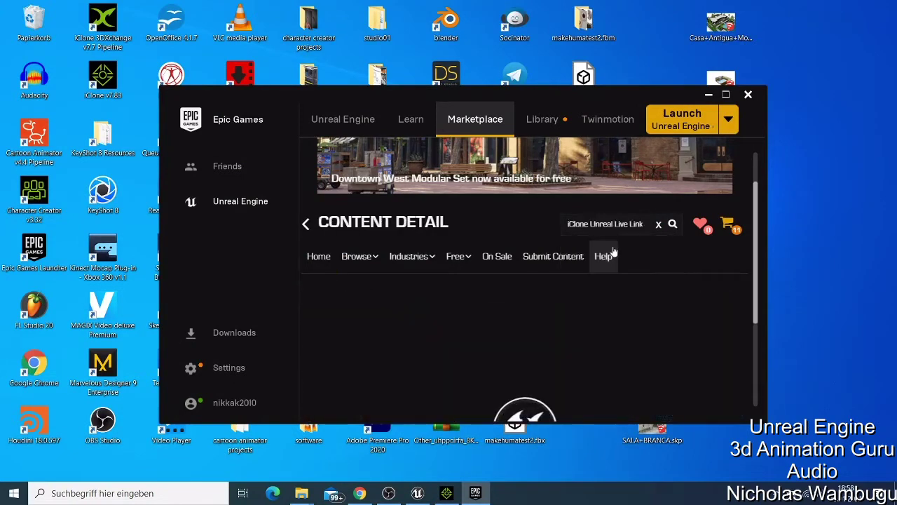
pyautogui.scroll(-3, 575, 326)
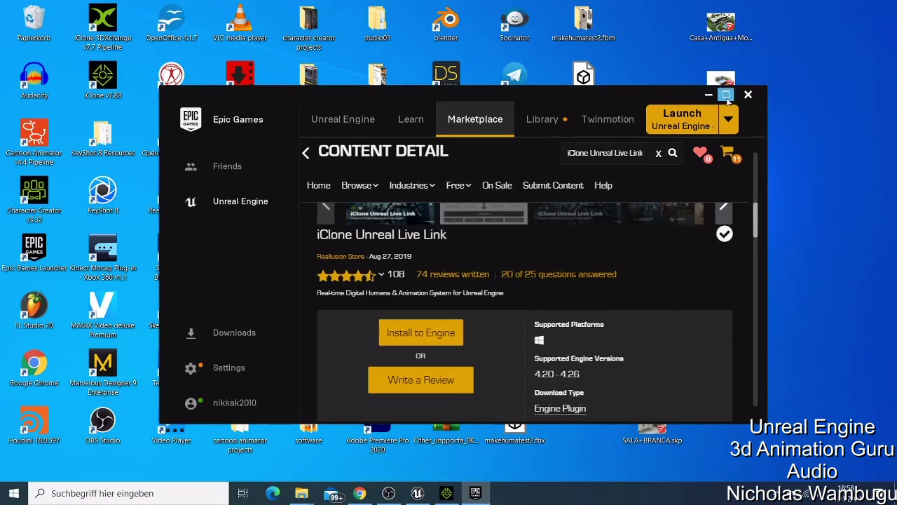
pyautogui.click(540, 121)
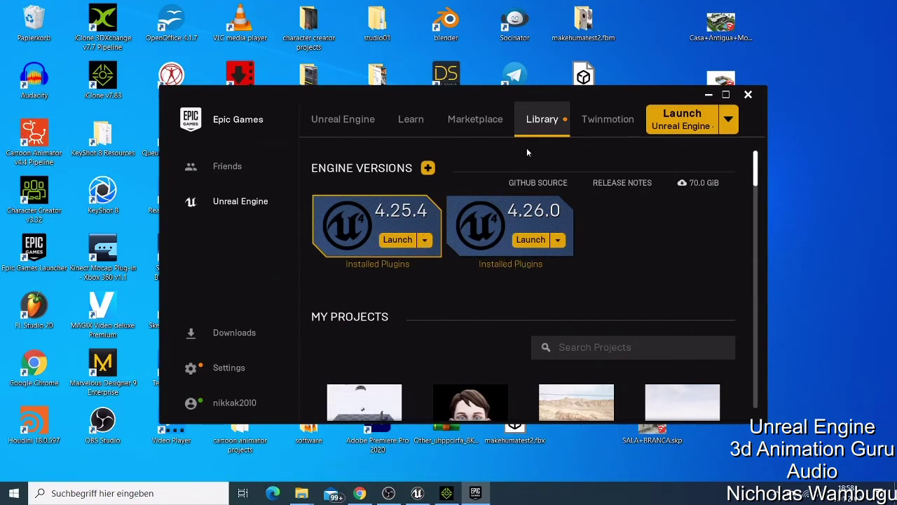
# Step: Minimize the Epic Games Launcher and restore iClone 7 showing DefProject's empty scene
pyautogui.click(709, 94)
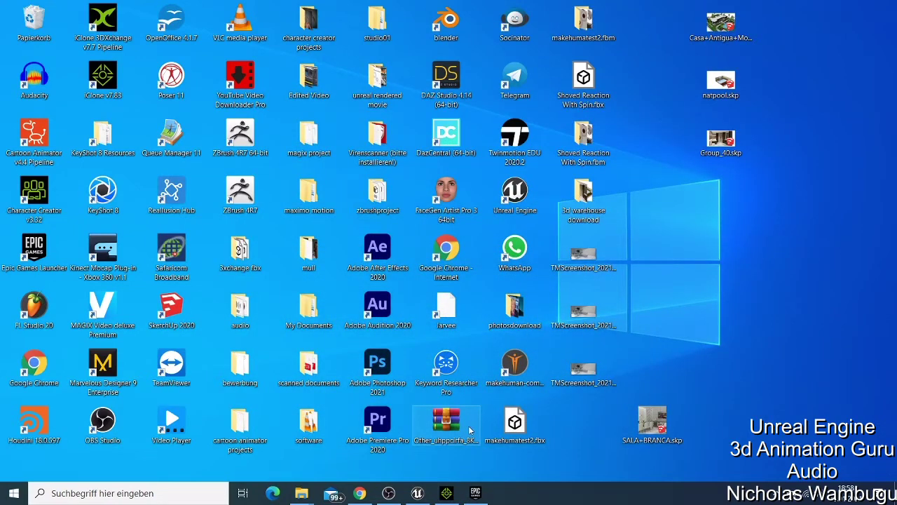
pyautogui.moveTo(371, 497)
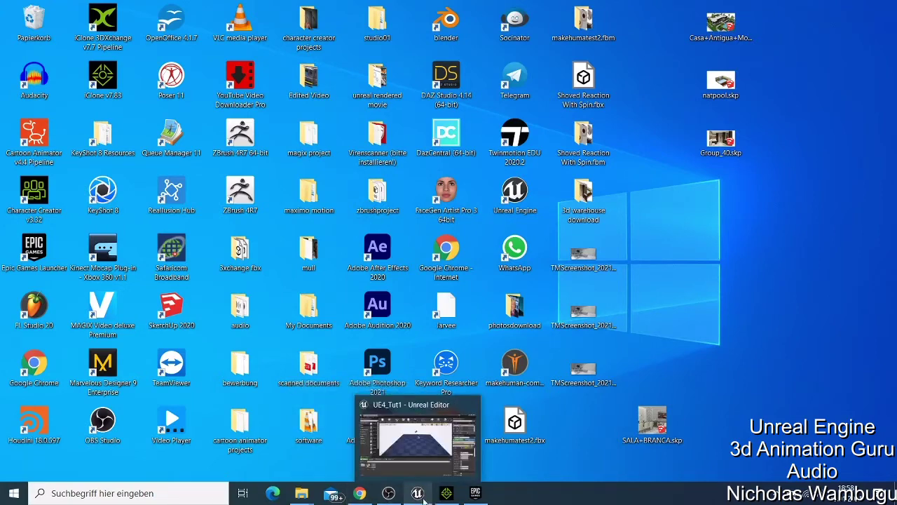
pyautogui.click(446, 493)
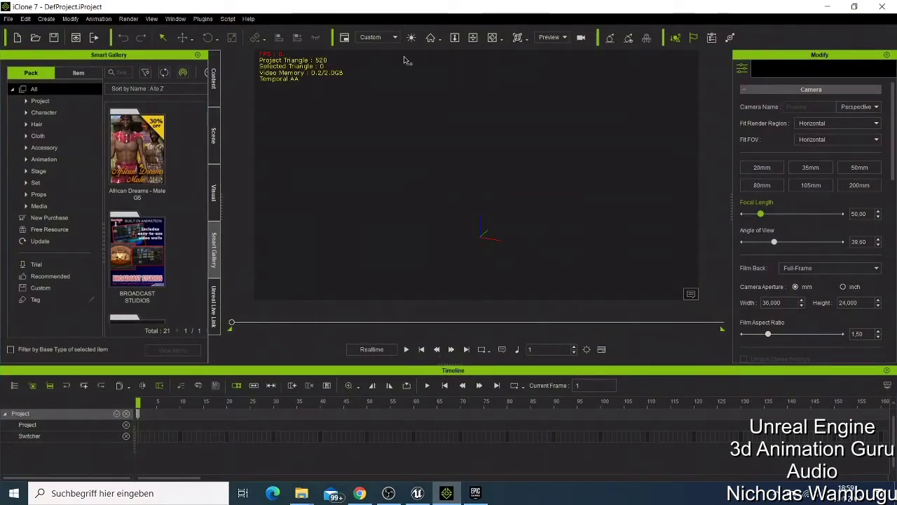
# Step: Choose Browse Files under Plugins > Character Creator & iClone Auto Setup
pyautogui.click(204, 19)
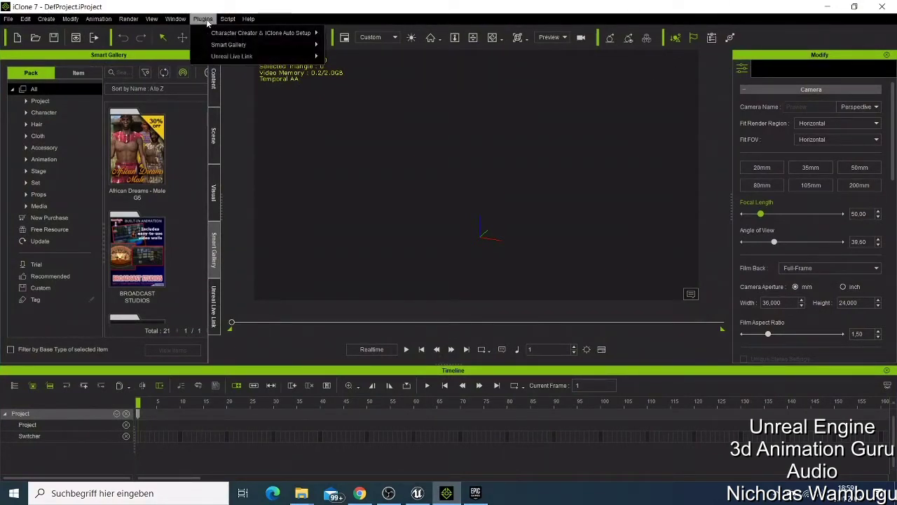
pyautogui.moveTo(319, 45)
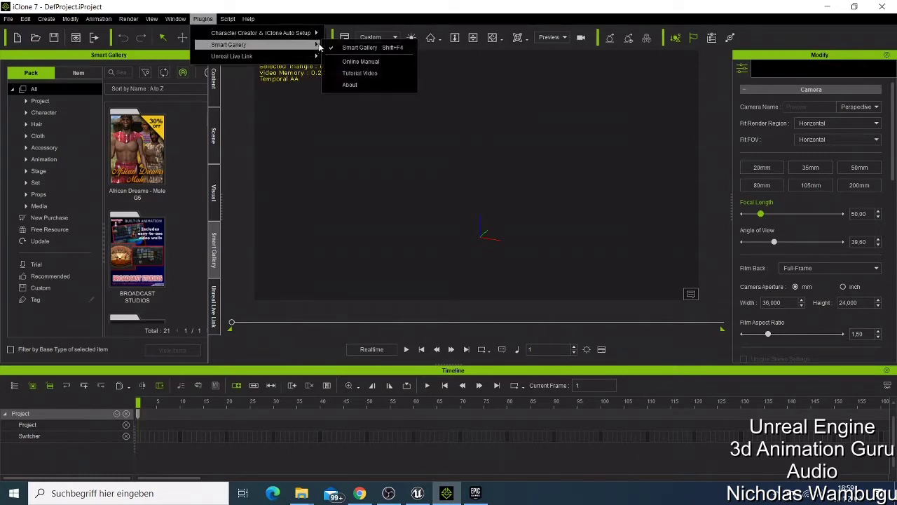
pyautogui.moveTo(279, 35)
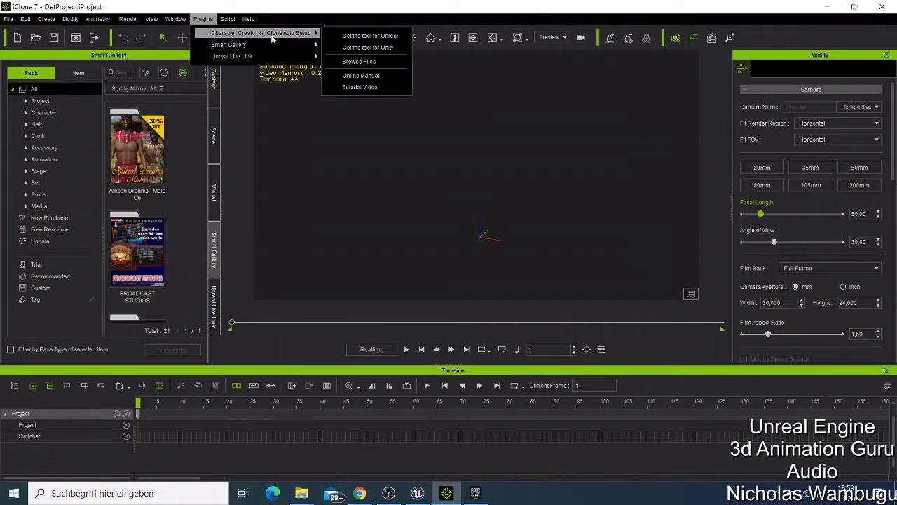
pyautogui.click(358, 62)
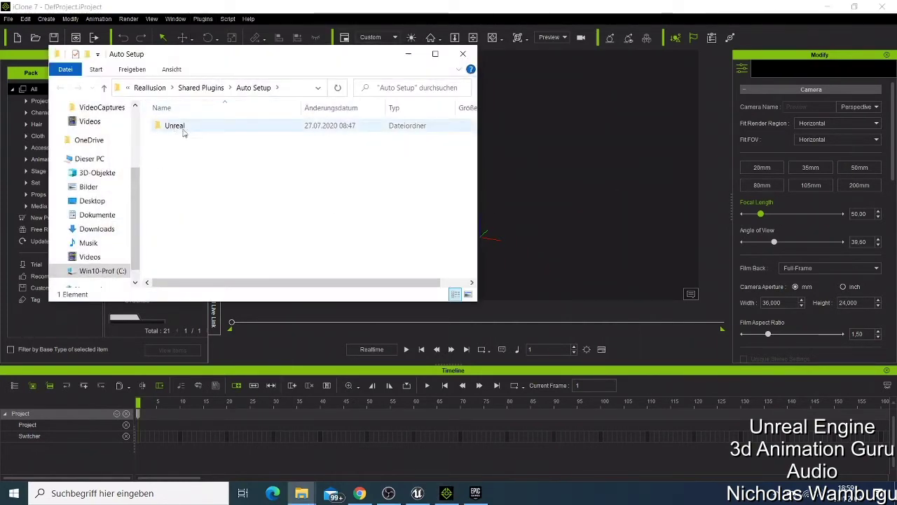
# Step: Open Unreal > Auto Setup 1.1 for Unreal 4.25 in File Explorer
pyautogui.doubleClick(202, 132)
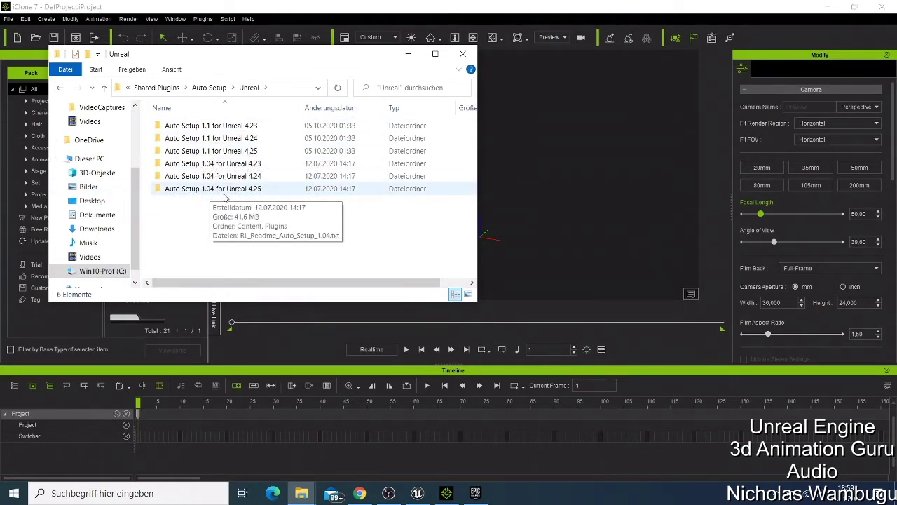
pyautogui.click(217, 155)
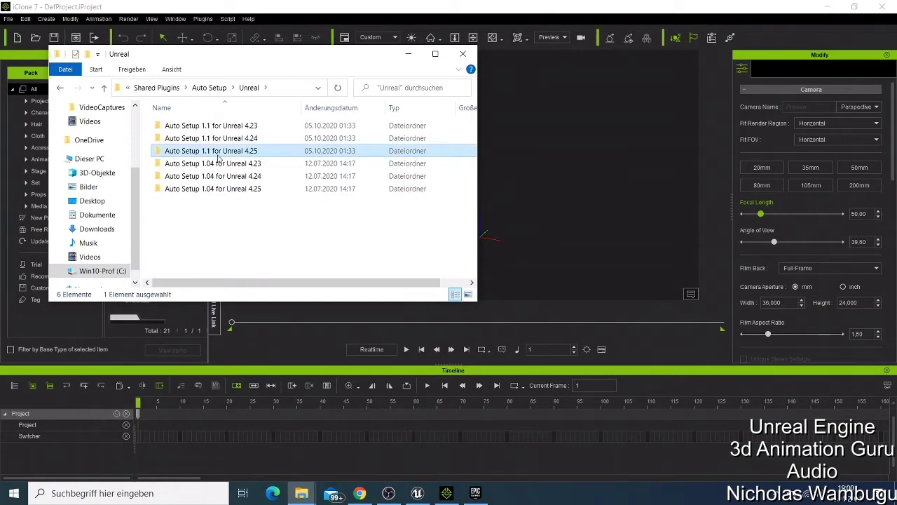
pyautogui.doubleClick(219, 153)
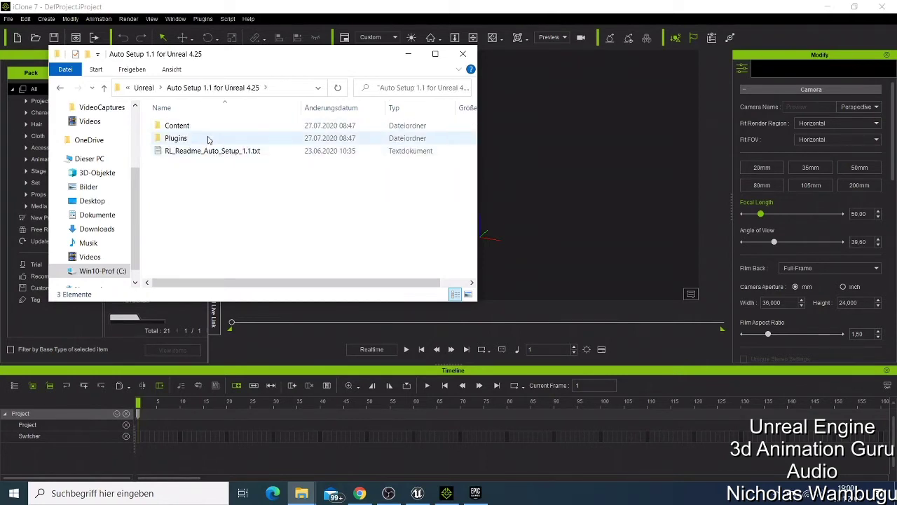
# Step: Copy the Content and Plugins folders, then minimize iClone to reveal the desktop
pyautogui.click(207, 139)
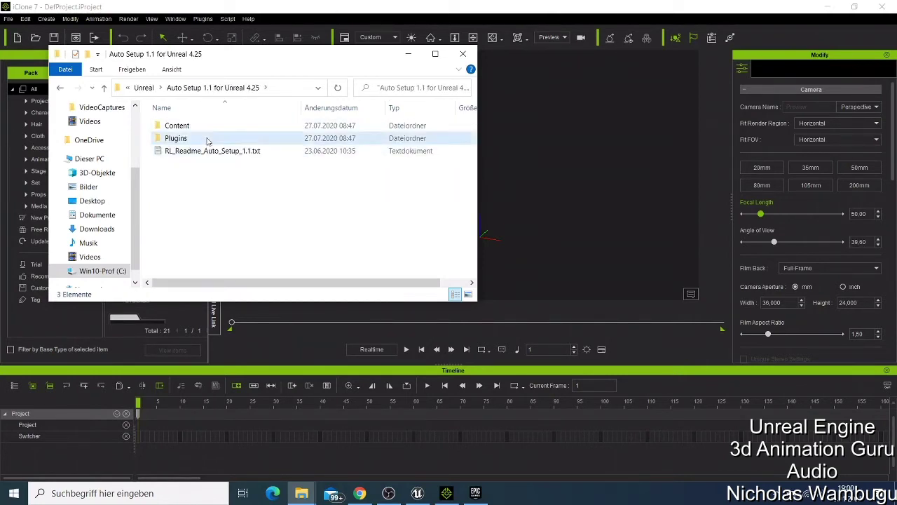
pyautogui.keyDown('shift'); pyautogui.click(210, 129); pyautogui.keyUp('shift')
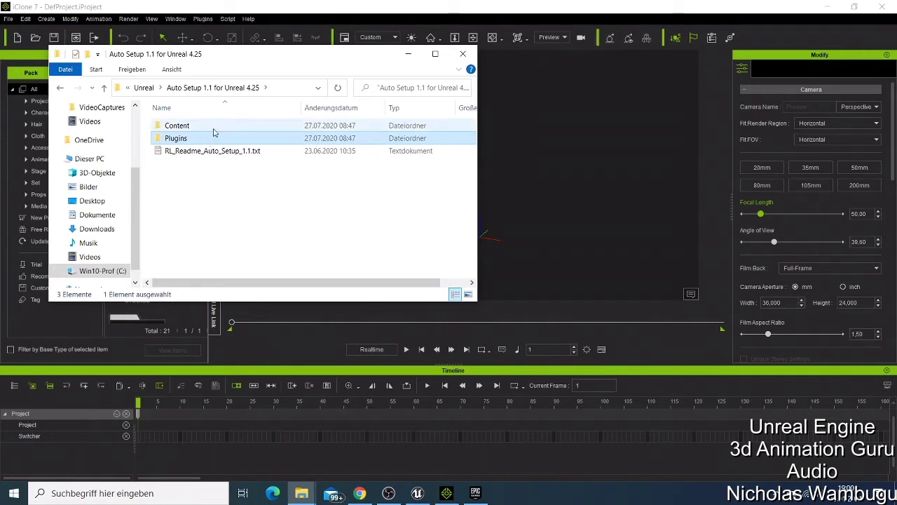
pyautogui.rightClick(208, 130)
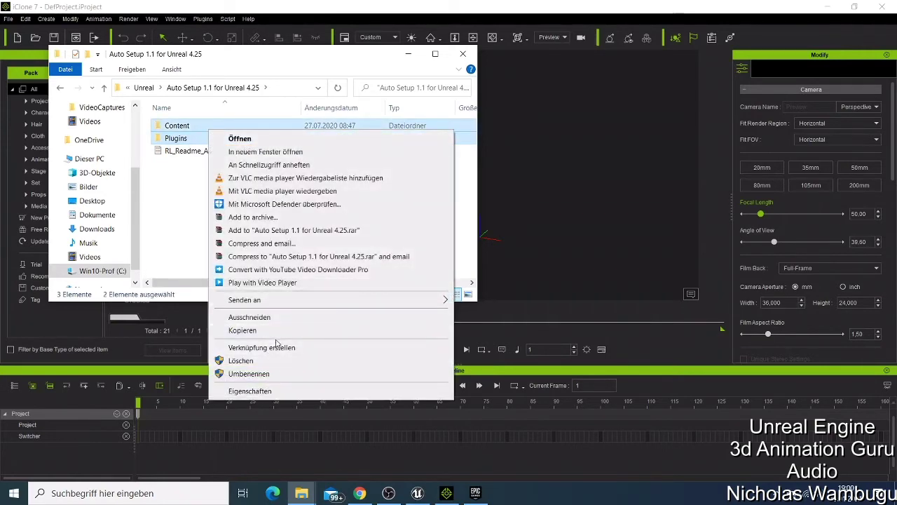
pyautogui.click(269, 331)
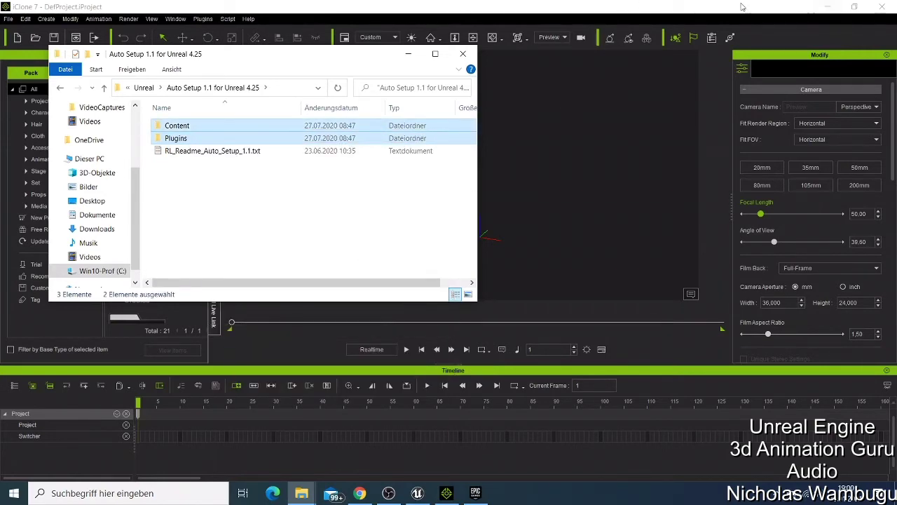
pyautogui.click(817, 13)
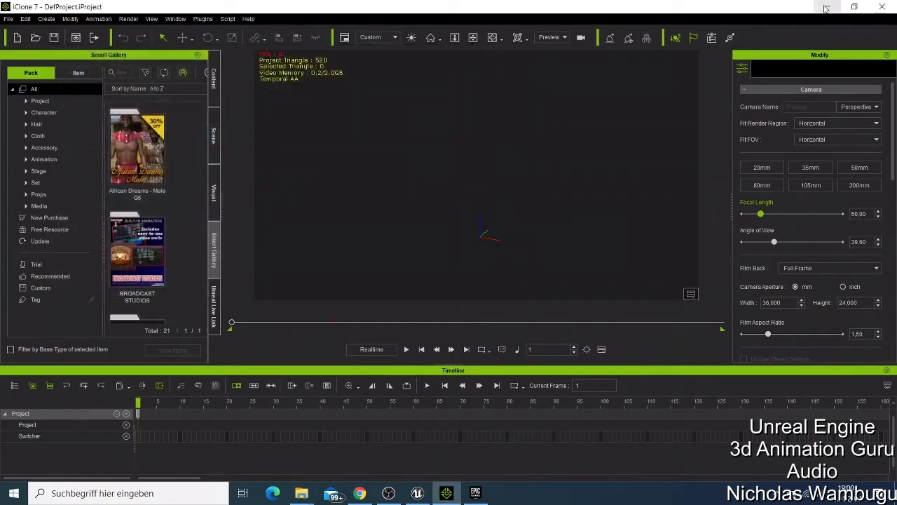
pyautogui.click(825, 7)
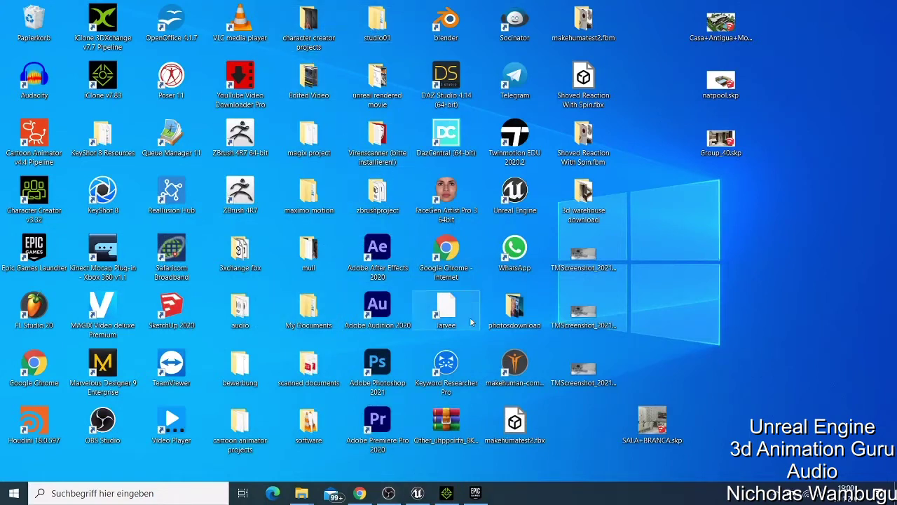
# Step: Navigate from studio01 through Unreal engine tutorial into the UE4_Tut1 project folder
pyautogui.doubleClick(379, 28)
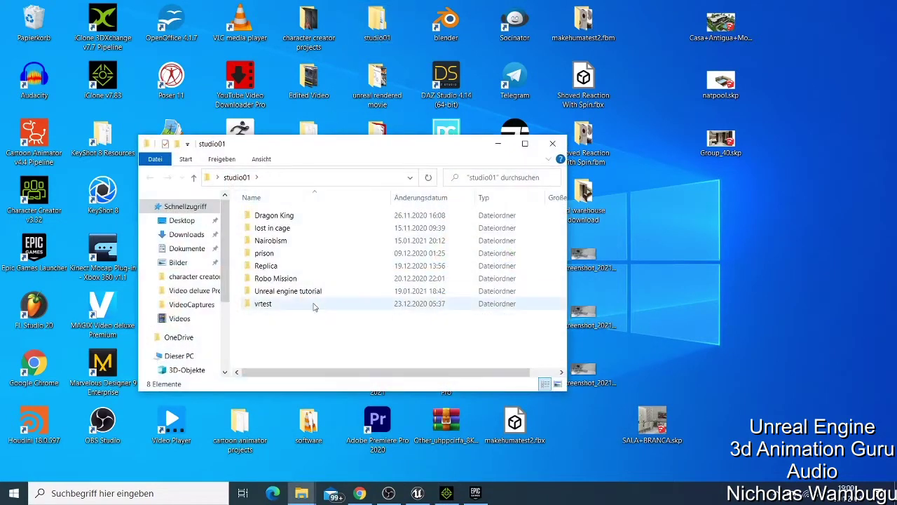
pyautogui.click(417, 492)
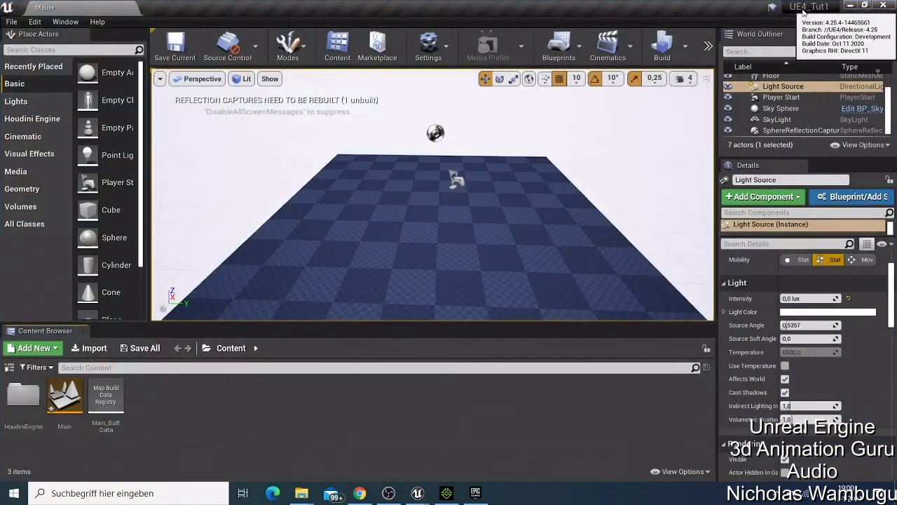
pyautogui.click(847, 6)
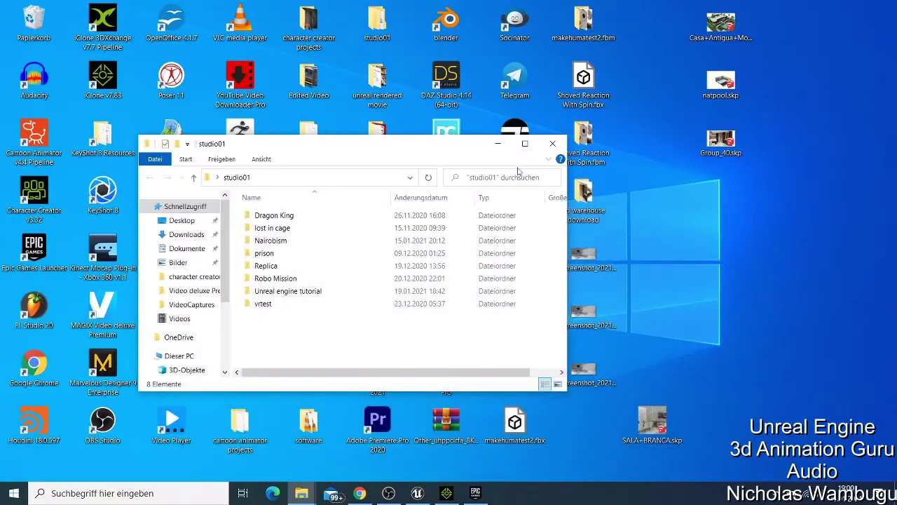
pyautogui.doubleClick(281, 291)
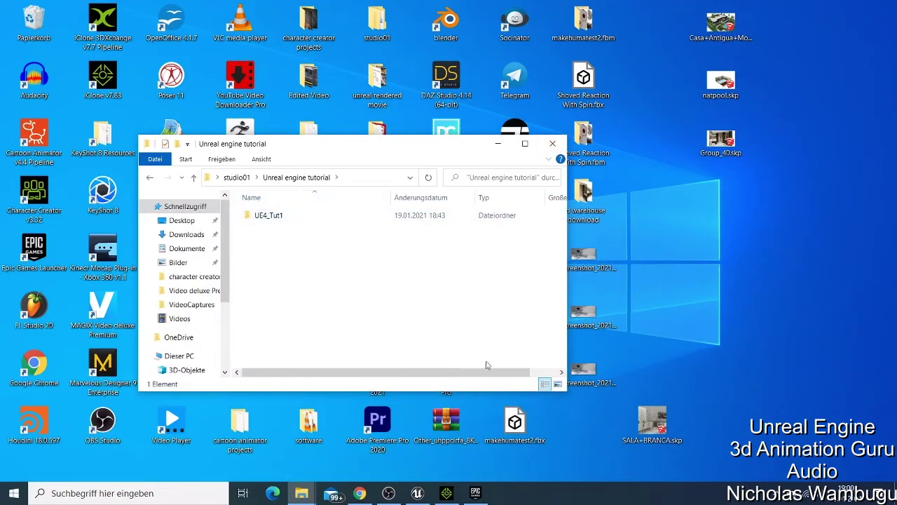
pyautogui.doubleClick(281, 216)
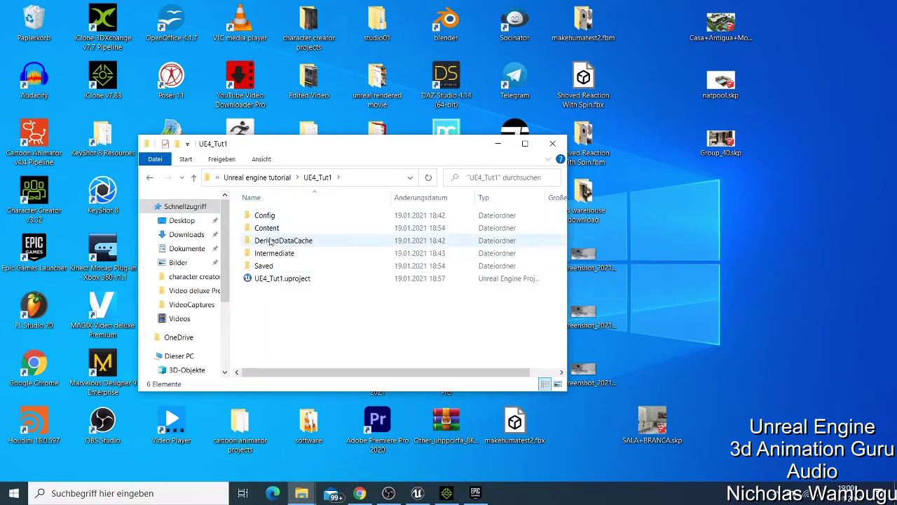
# Step: Paste the Content and Plugins folders into UE4_Tut1, then close File Explorer
pyautogui.rightClick(265, 299)
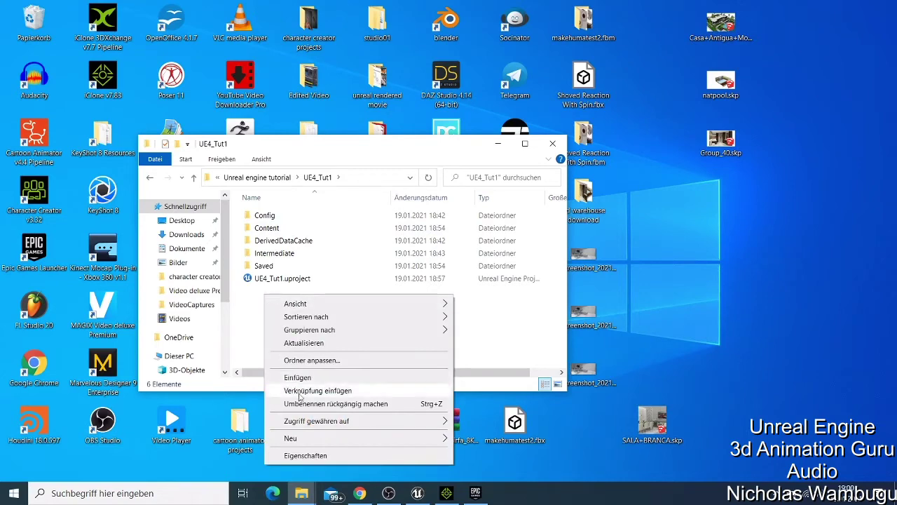
pyautogui.click(300, 361)
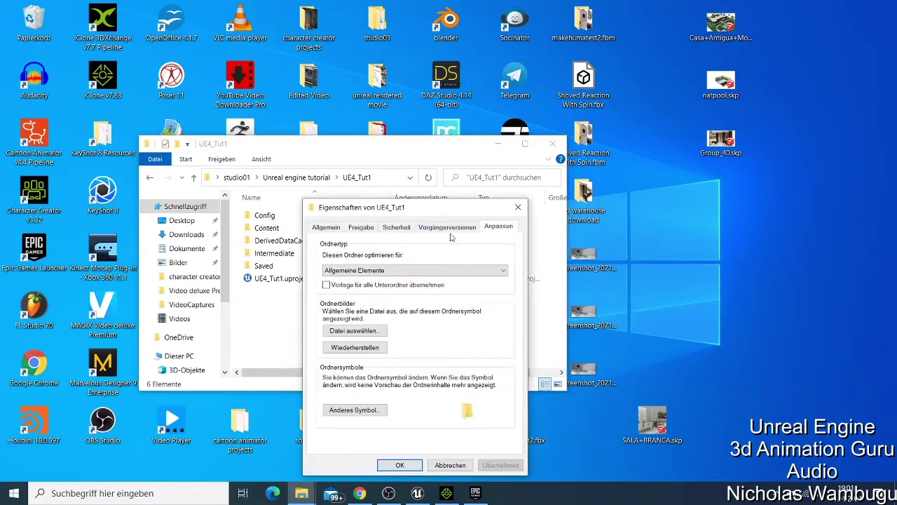
pyautogui.click(519, 207)
pyautogui.rightClick(290, 287)
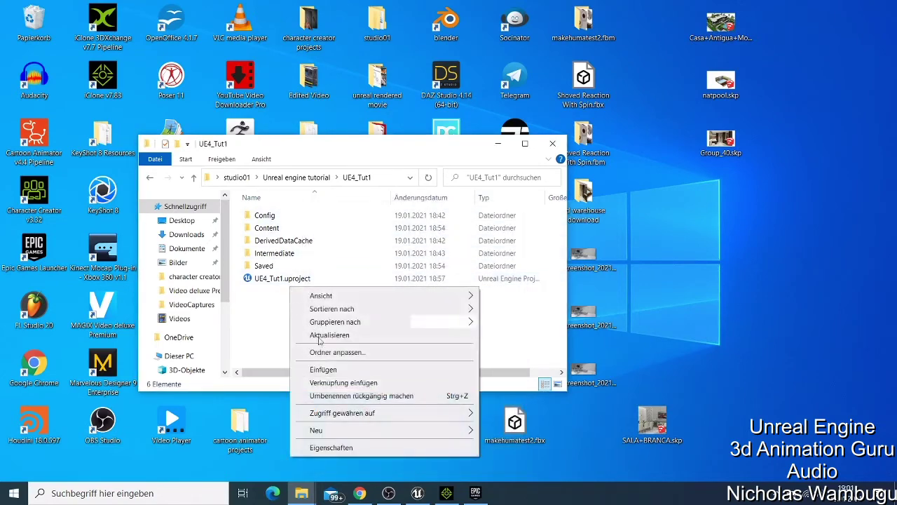
pyautogui.click(336, 373)
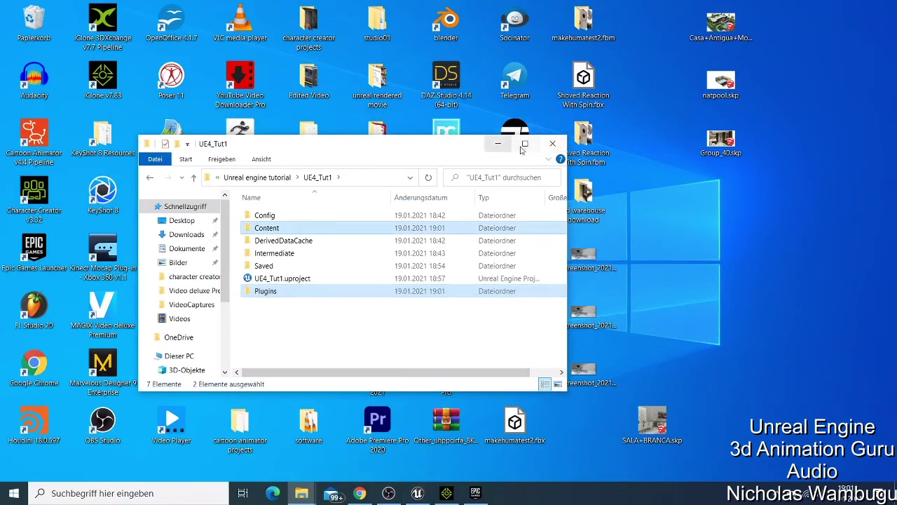
pyautogui.click(550, 145)
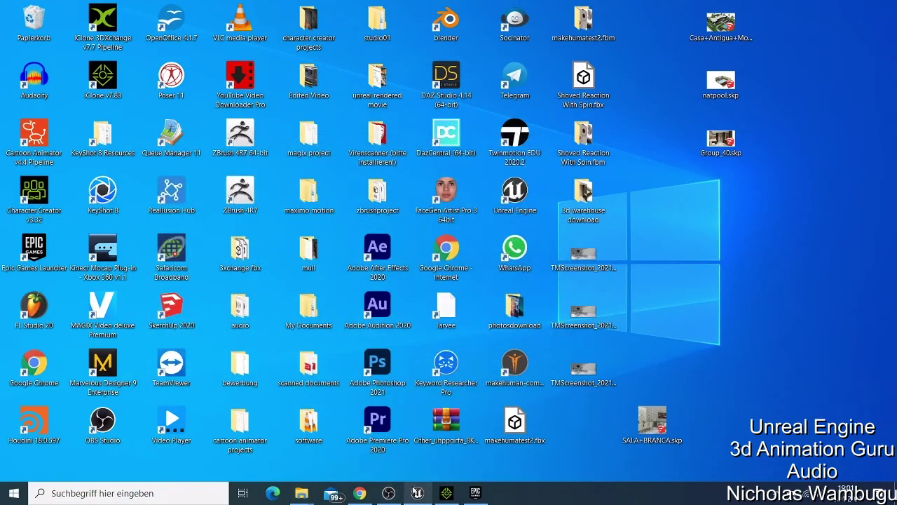
# Step: Choose Restart Now in the Plugins window and save /Game/Main and Main_BuiltData
pyautogui.click(417, 493)
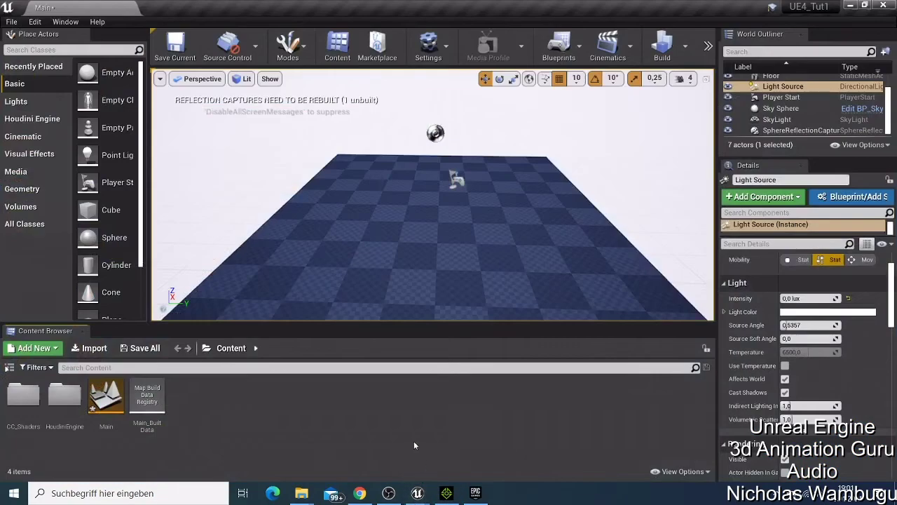
pyautogui.moveTo(416, 494)
pyautogui.click(462, 462)
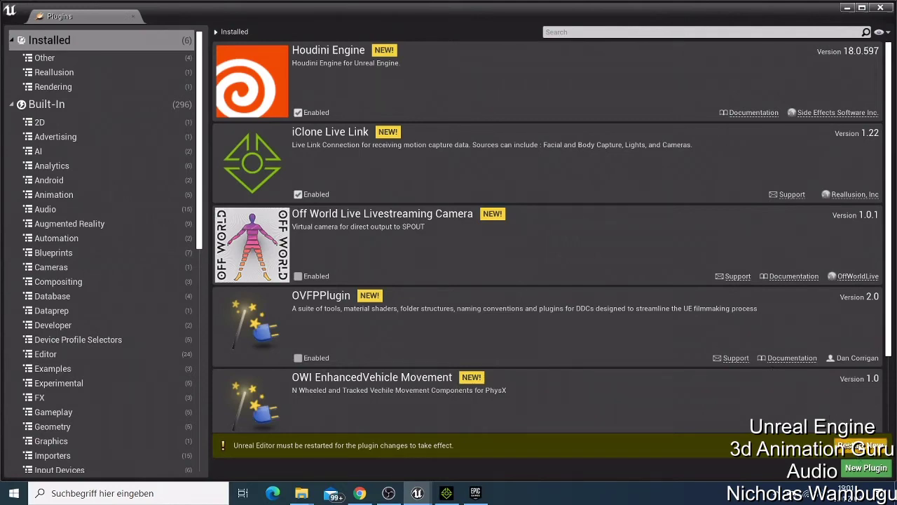
pyautogui.click(861, 445)
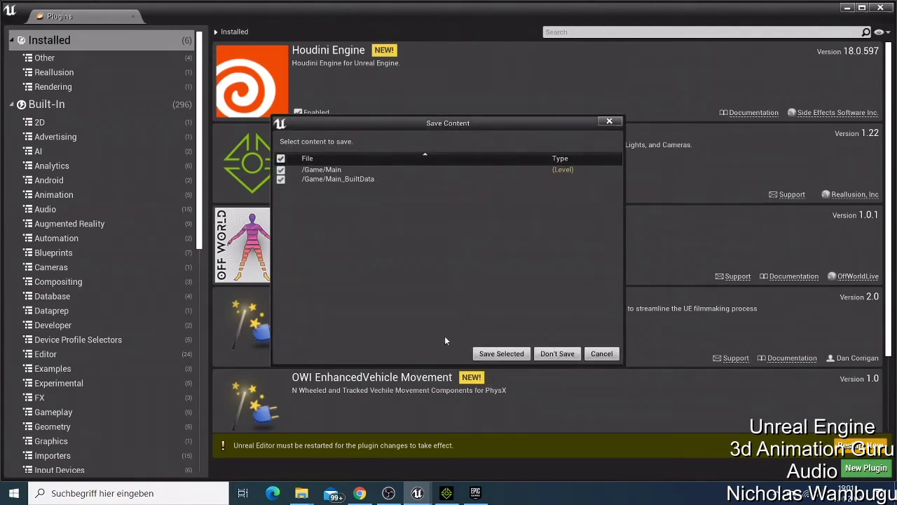
pyautogui.click(493, 356)
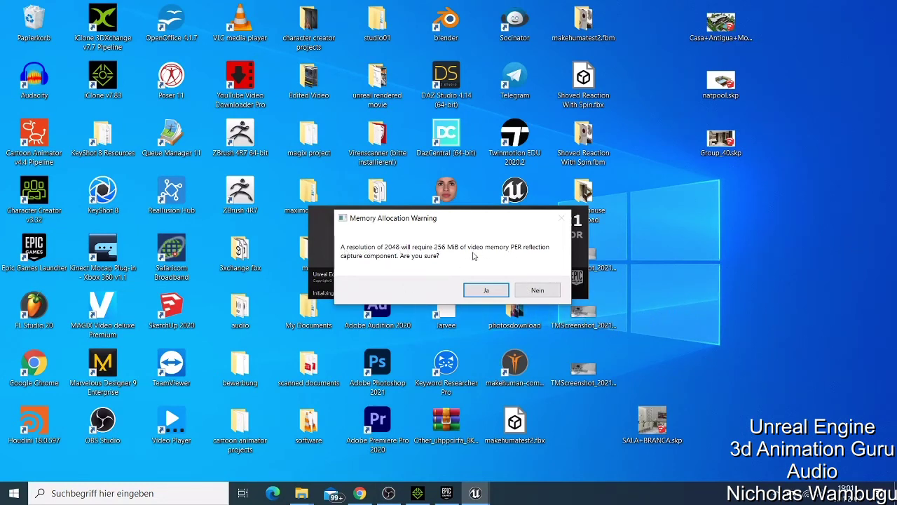
# Step: Answer Ja to the Memory Allocation Warning so UE4_Tut1 reloads with Auto Setup enabled
pyautogui.click(486, 291)
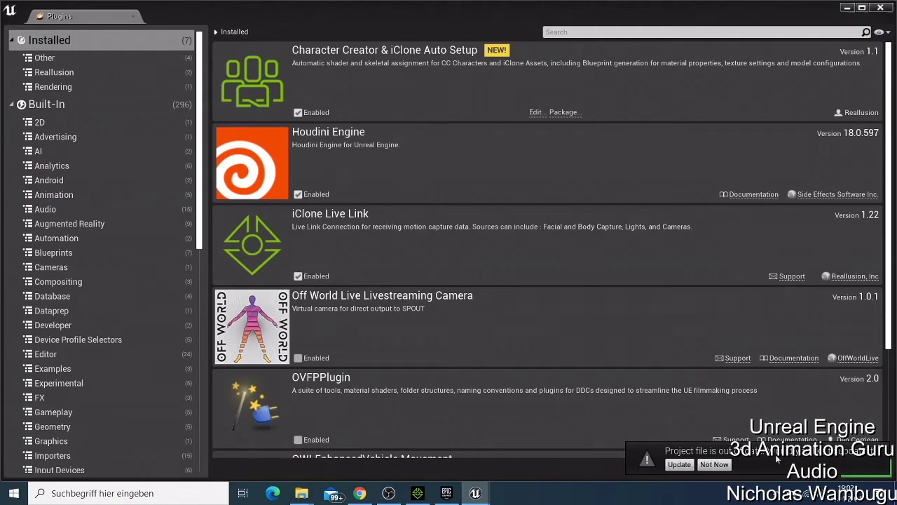
# Step: Update the out-of-date UE4_Tut1 project file, then check the Plugins list for iClone Live Link, Houdini Engine and Replica enabled
pyautogui.click(679, 465)
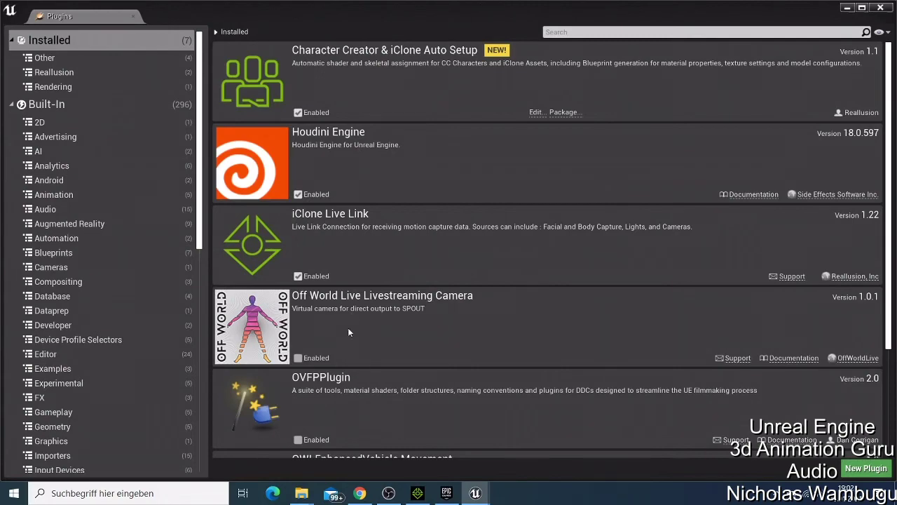
pyautogui.scroll(-4, 343, 352)
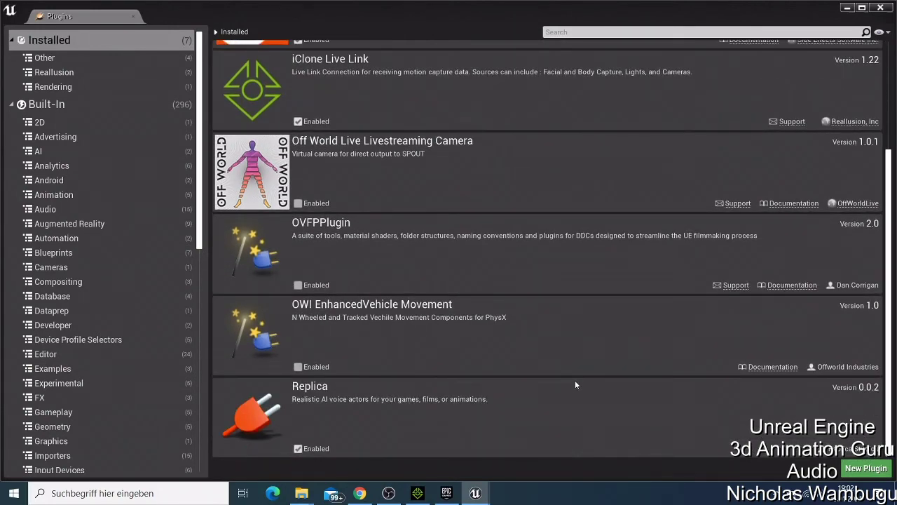
pyautogui.click(446, 493)
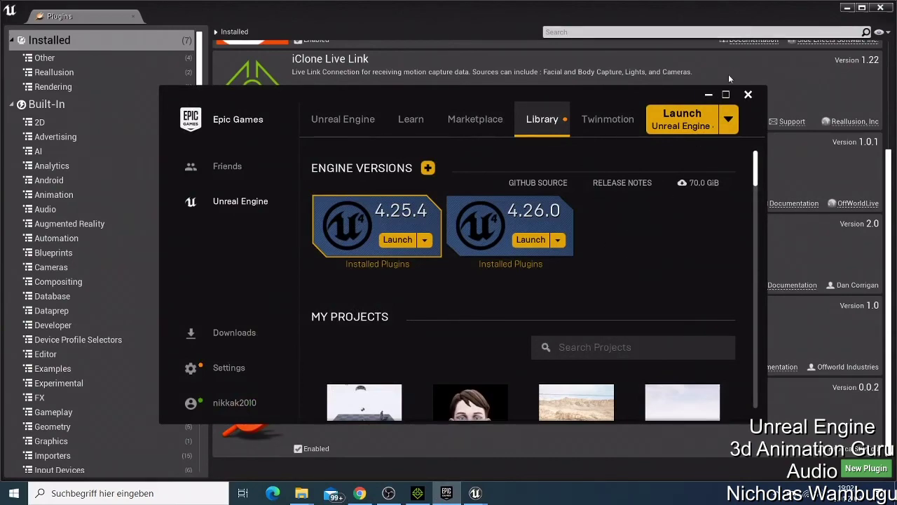
pyautogui.click(708, 94)
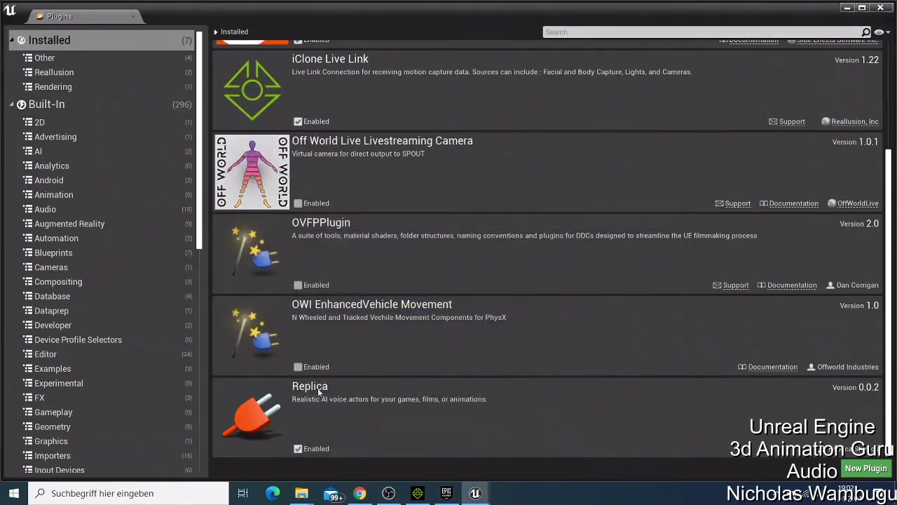
pyautogui.scroll(3, 252, 209)
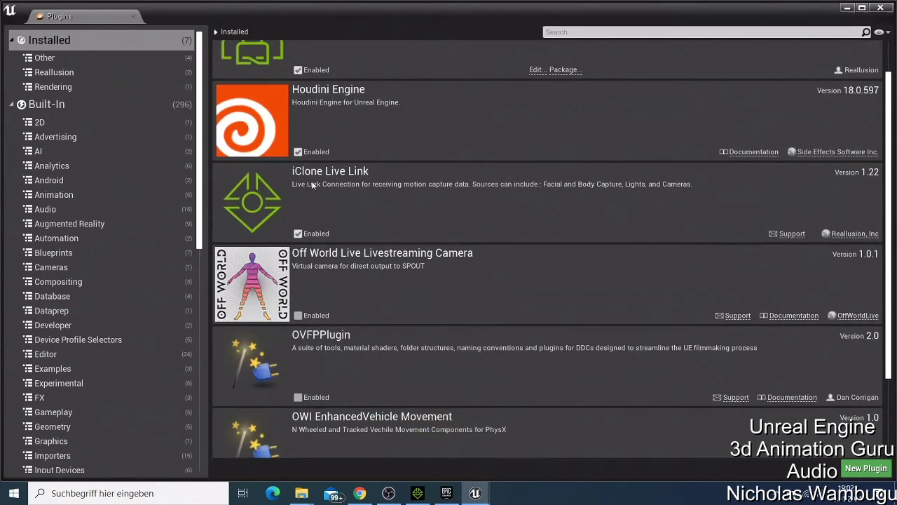
pyautogui.scroll(1, 324, 102)
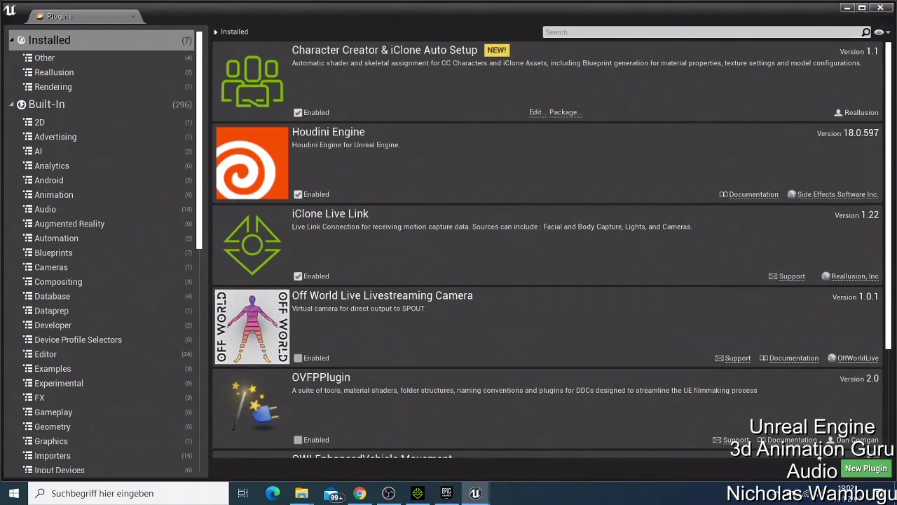
pyautogui.scroll(-3, 666, 258)
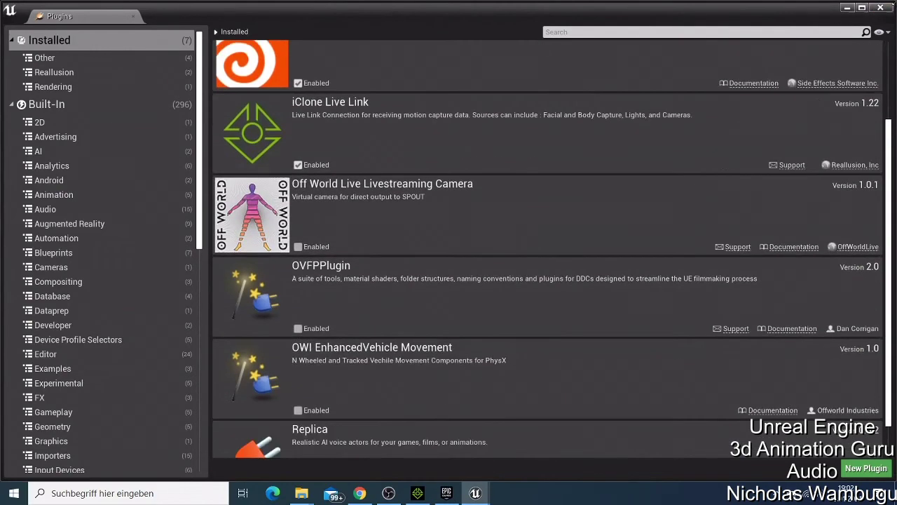
# Step: Close the Plugins window to return to the level editor toolbar
pyautogui.click(880, 7)
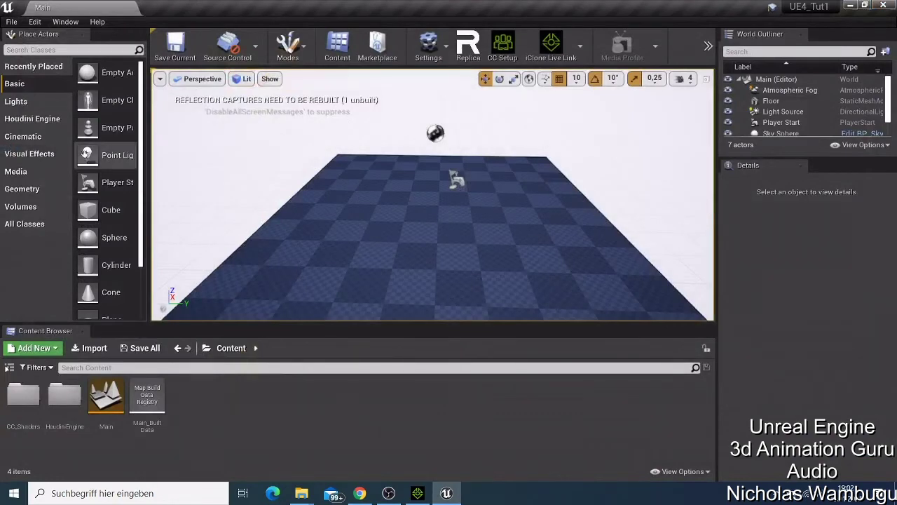